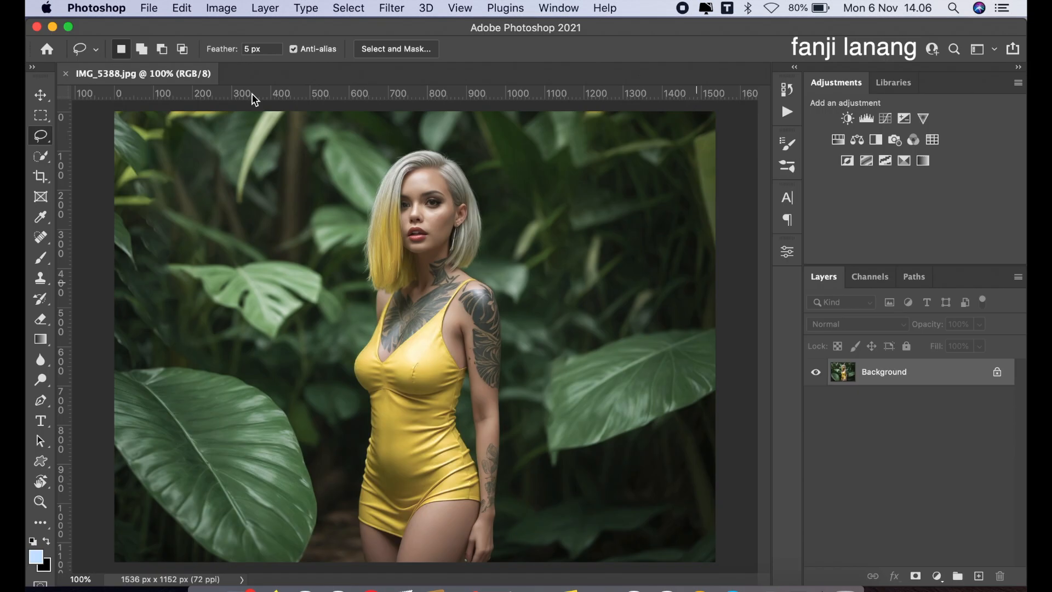
Duplicate the Background layer and open the Camera Raw filter on the copy
click(40, 97)
drag(929, 387, 977, 574)
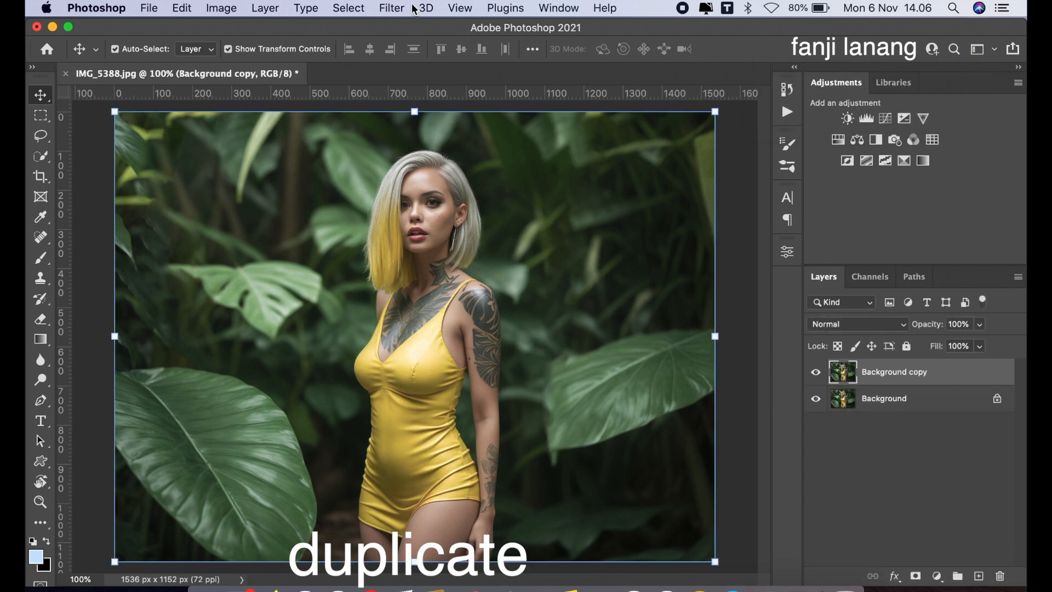
click(384, 8)
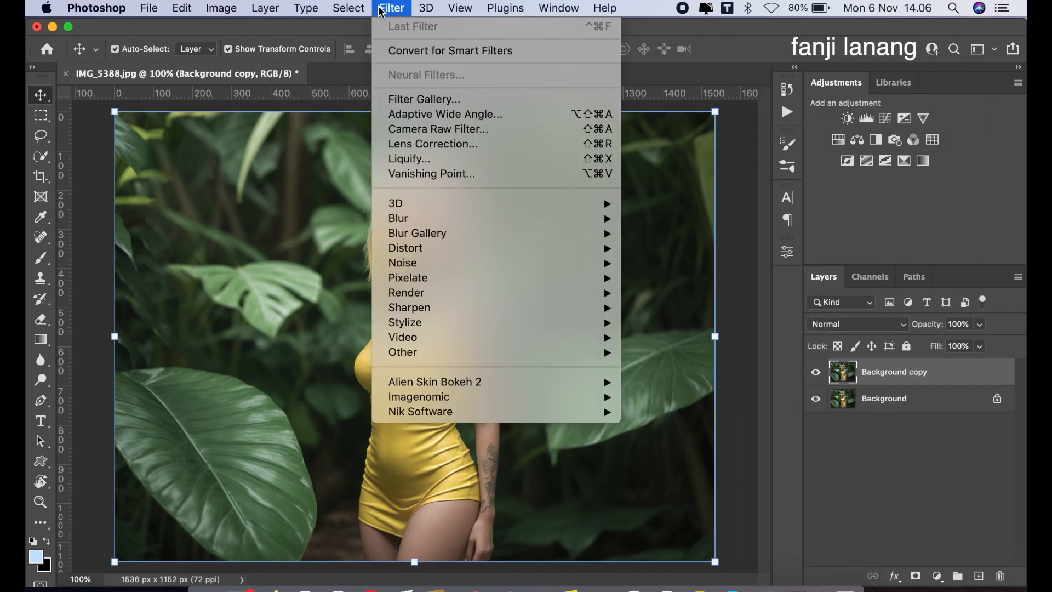
click(431, 131)
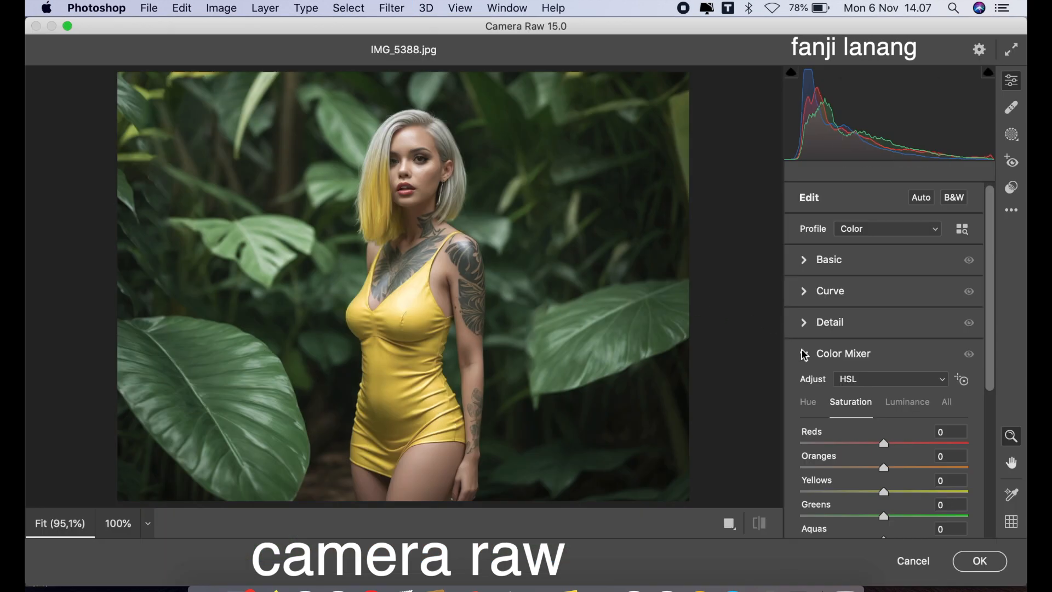
In the Basic adjustments, set Exposure to -0,10, Contrast to +20, Highlights to -30, Shadows to +80 and Blacks to -15
click(802, 354)
click(803, 260)
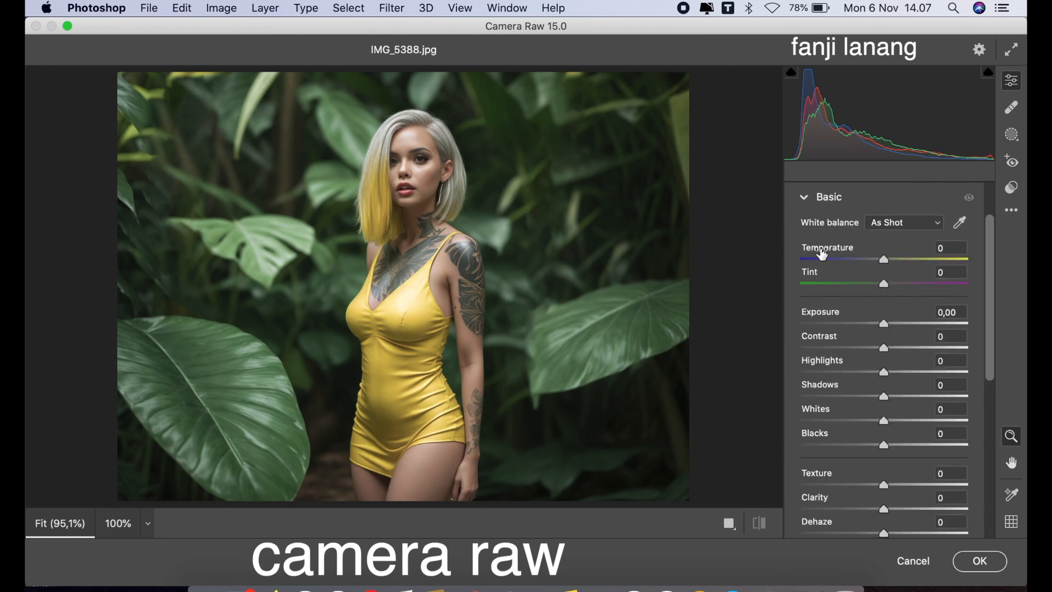
drag(880, 327, 999, 406)
drag(893, 349, 902, 352)
drag(967, 397, 950, 399)
drag(883, 445, 870, 444)
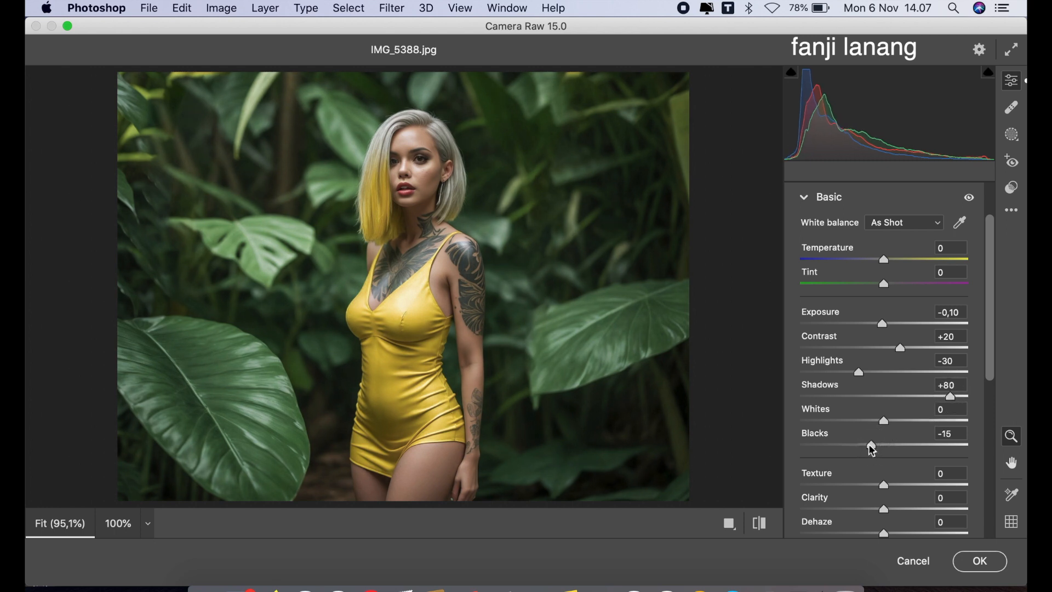
Compare the photo before and after the adjustments, and set the white balance Temperature to +5
click(765, 525)
click(765, 525)
click(765, 524)
click(765, 524)
drag(884, 260, 890, 264)
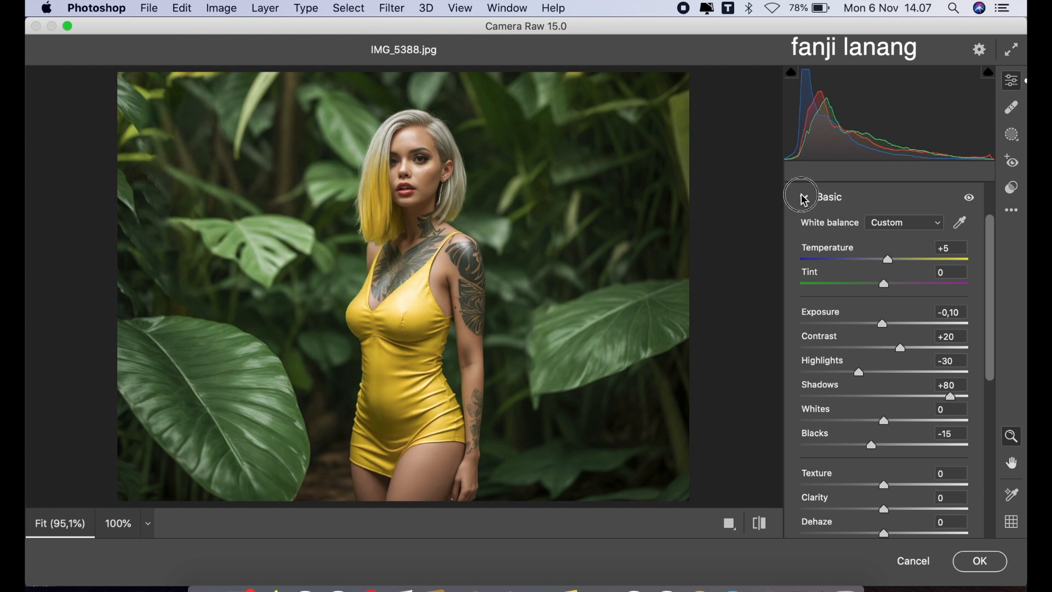
click(803, 197)
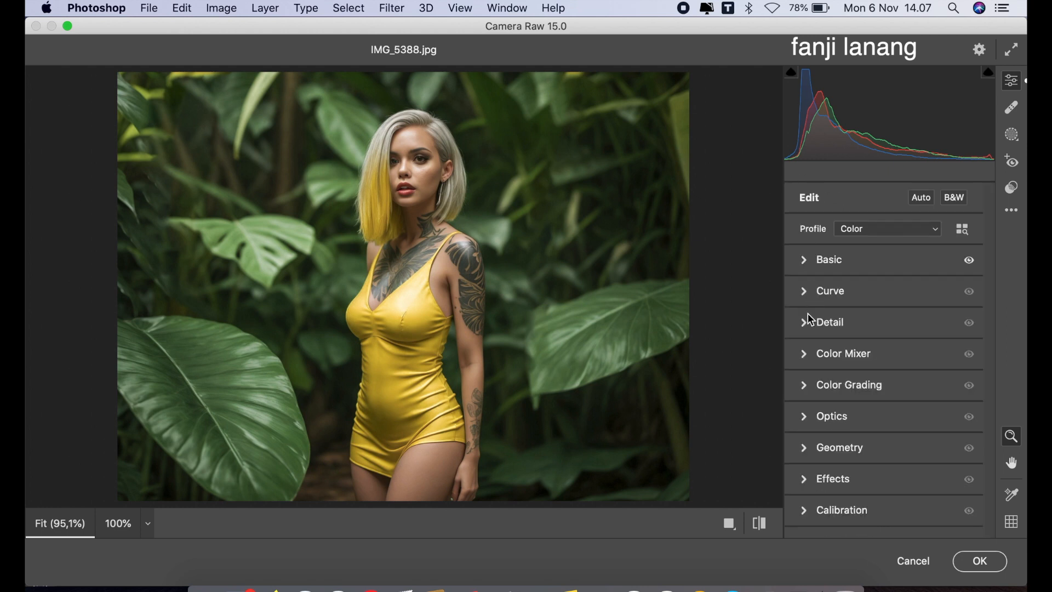
Deepen the darkest tones slightly by shifting the black point of the point curve inward
click(804, 288)
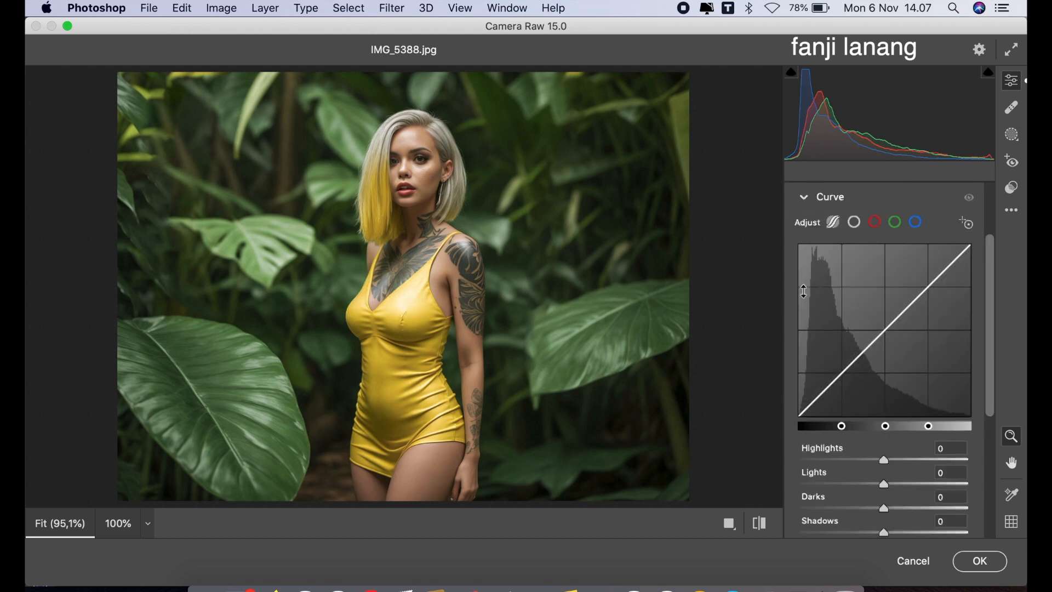
click(854, 223)
drag(799, 416, 801, 416)
click(805, 197)
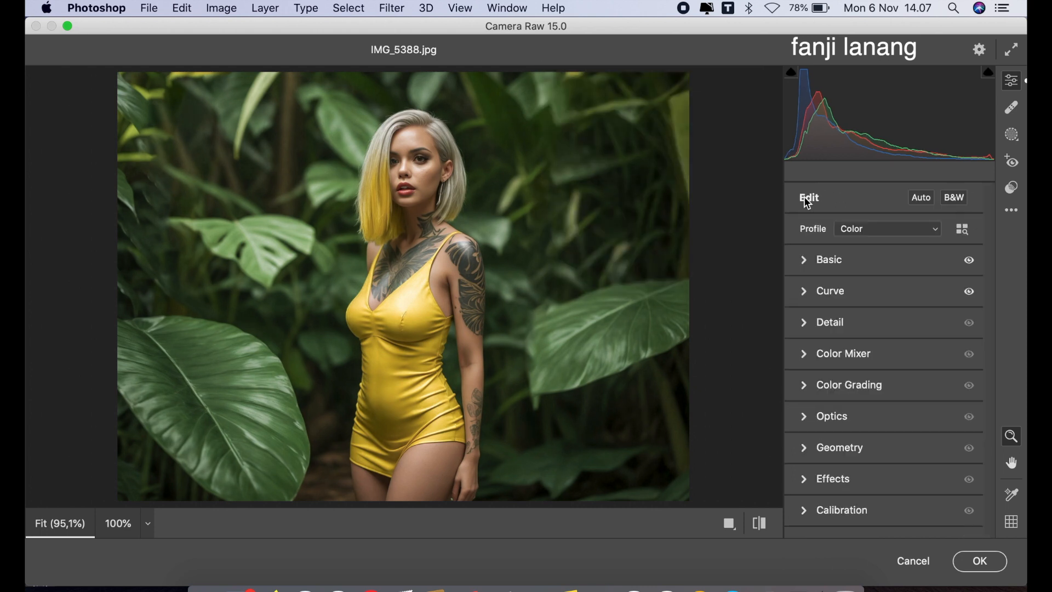
In the Color Mixer, set the hue of Yellows to -15, Greens to +40, Aquas to +7 and Oranges to +10
click(805, 354)
click(811, 280)
drag(883, 371, 871, 390)
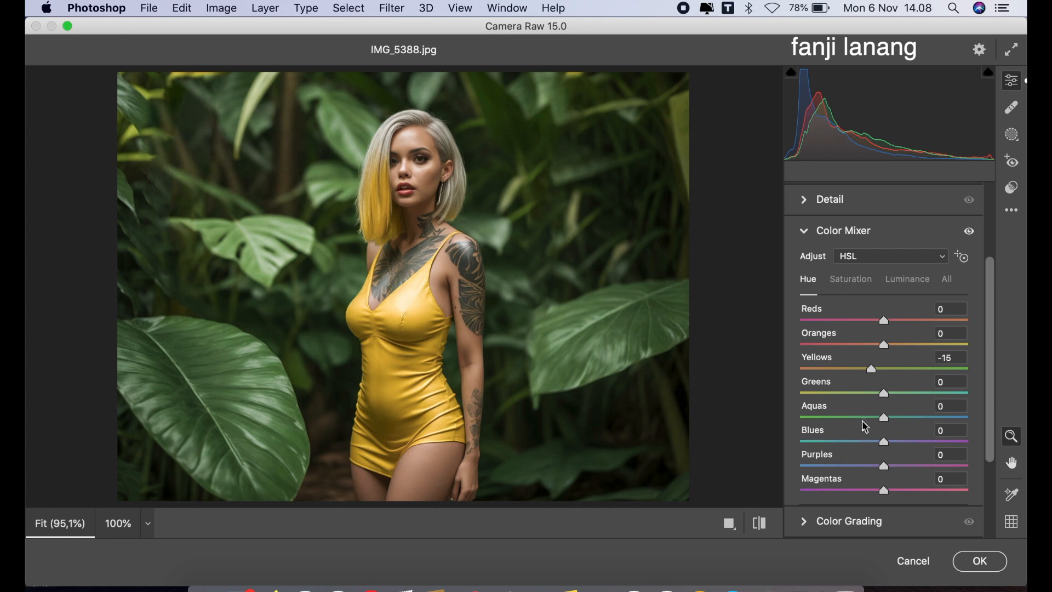
drag(883, 403, 889, 444)
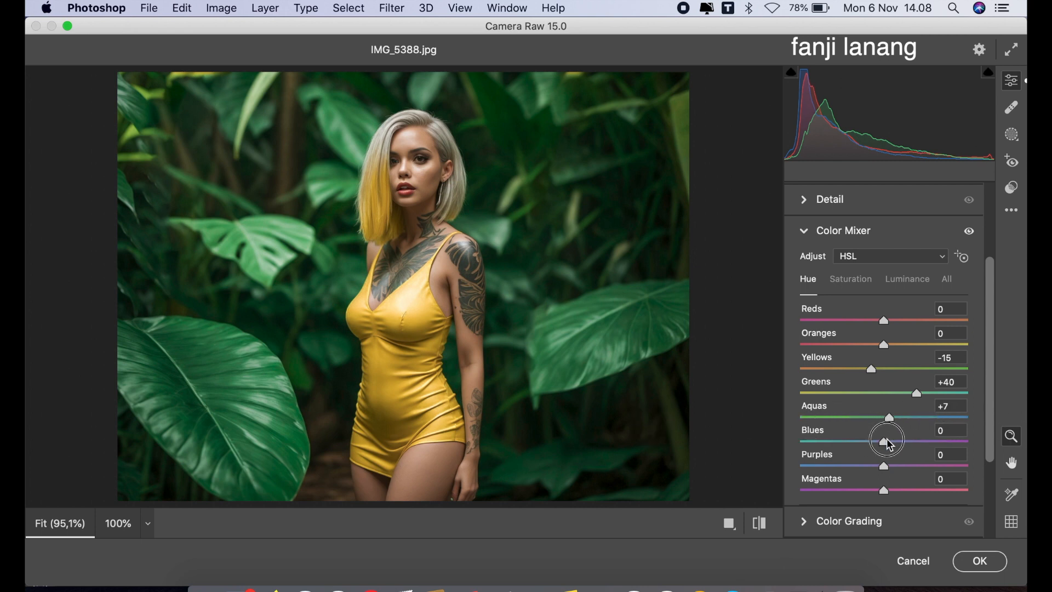
mouse_move(886, 348)
mouse_down()
mouse_move(853, 352)
mouse_move(899, 357)
mouse_move(895, 366)
mouse_up()
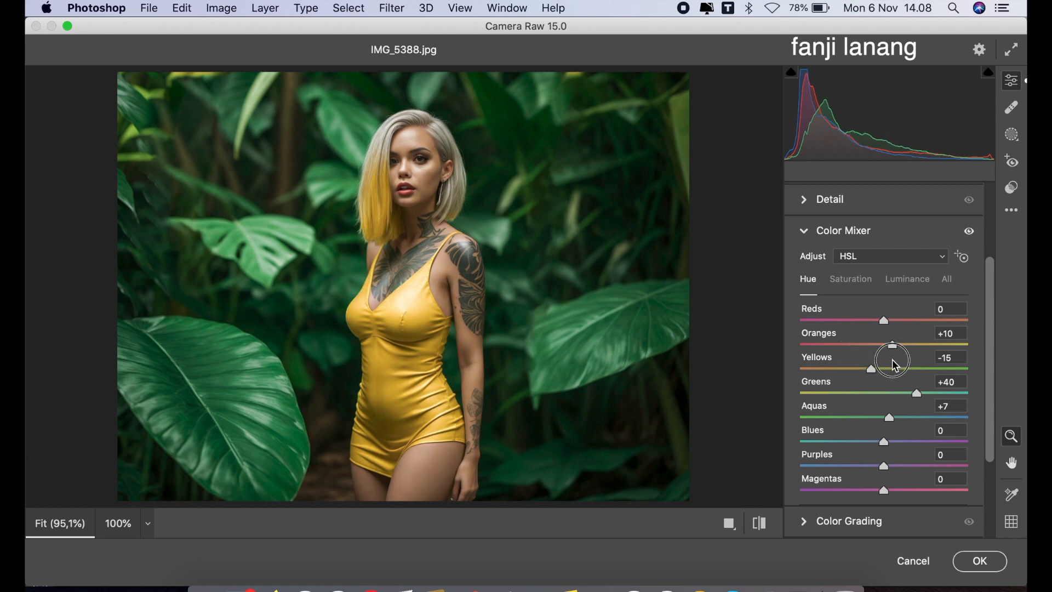
Set the Color Mixer saturation of Greens to +51, Yellows to +25 and Oranges to +5
click(847, 281)
drag(886, 394, 930, 407)
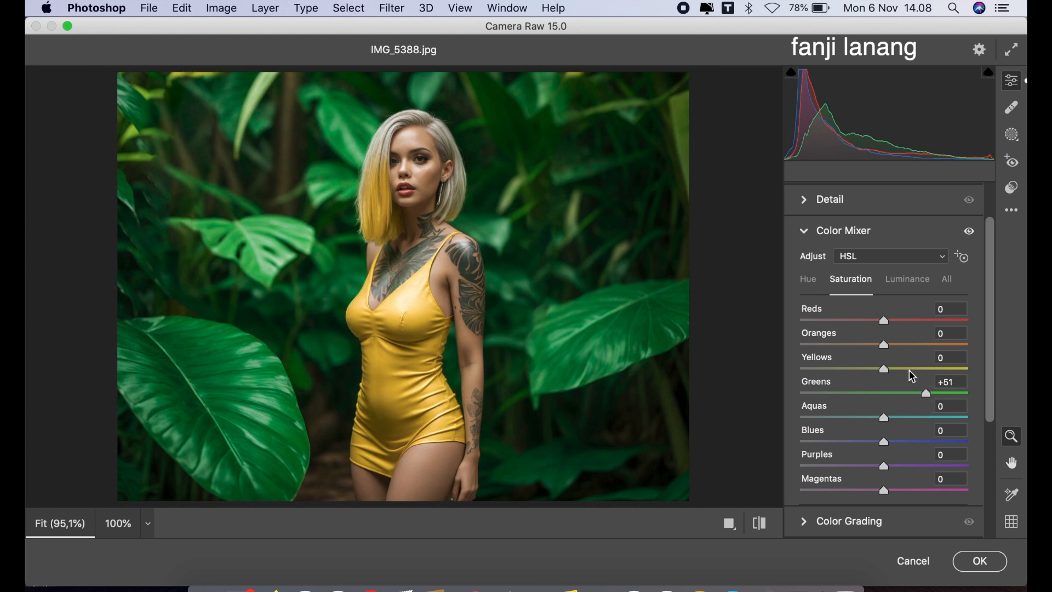
mouse_move(905, 370)
mouse_down()
mouse_move(941, 376)
mouse_move(908, 382)
mouse_move(886, 351)
mouse_move(899, 354)
mouse_up()
Set the Color Mixer luminance of Greens to -72 and Oranges to +15
click(907, 290)
drag(884, 393, 827, 413)
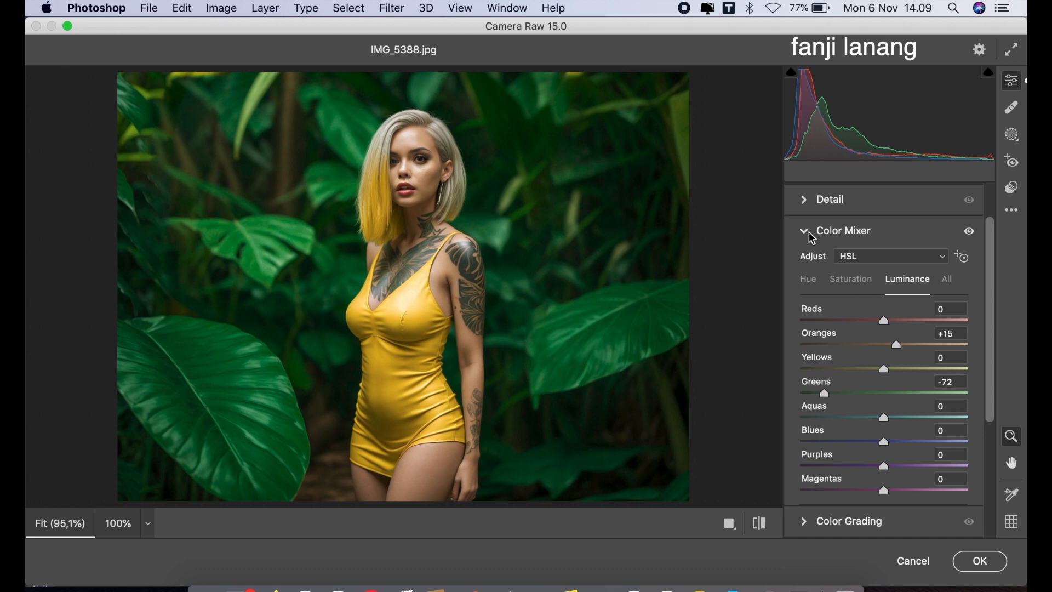
mouse_move(812, 239)
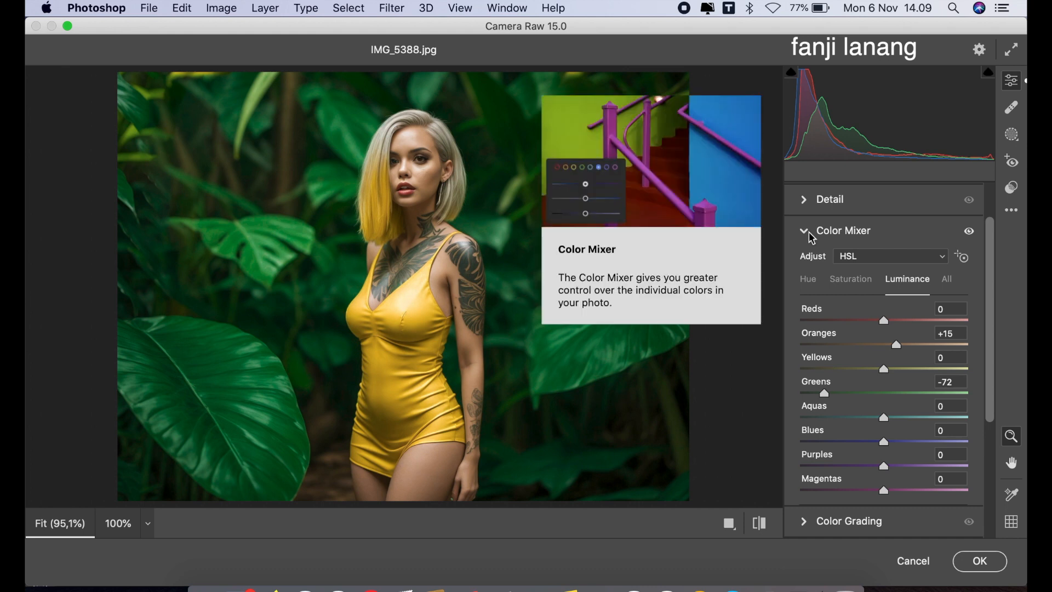
Change the Greens hue in the Color Mixer to +55
click(862, 282)
click(813, 280)
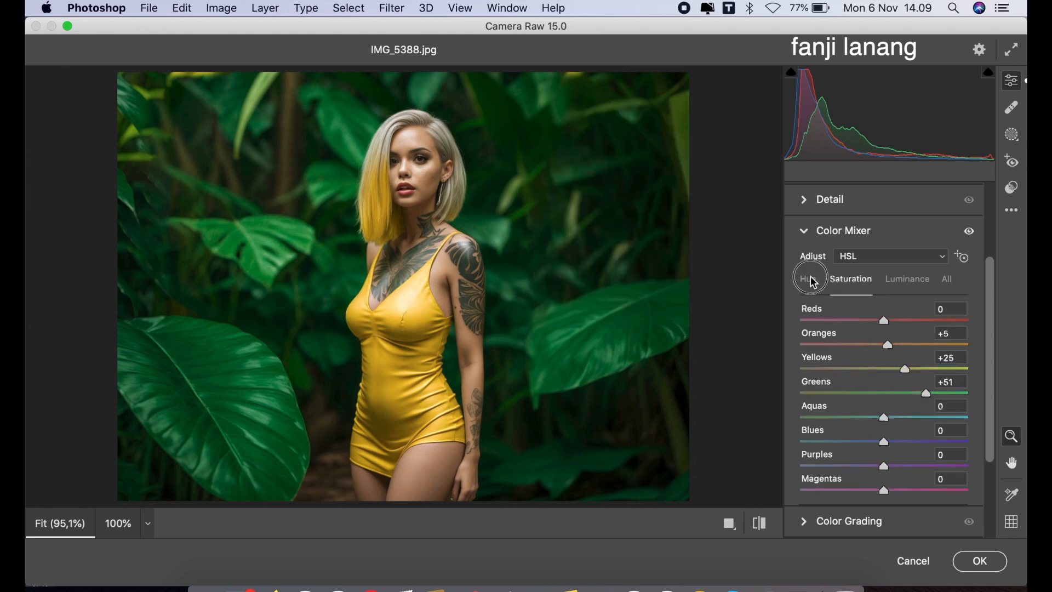
mouse_move(930, 395)
mouse_down()
mouse_move(940, 403)
mouse_move(928, 403)
mouse_up()
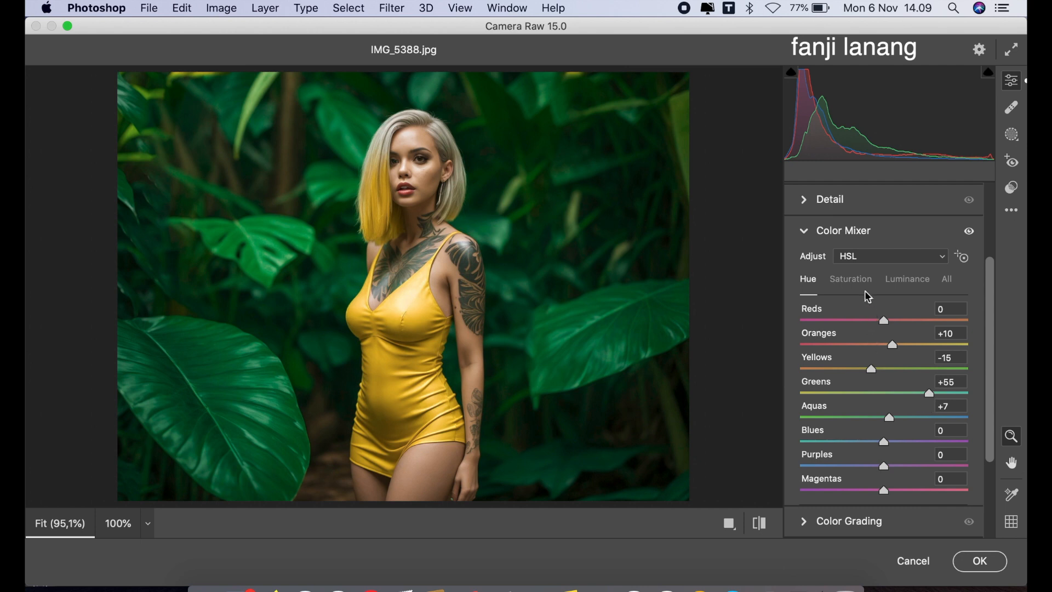
Reduce the Greens saturation in the Color Mixer to -16
click(863, 285)
click(873, 394)
mouse_move(874, 399)
mouse_down()
mouse_move(826, 403)
mouse_move(856, 412)
mouse_move(784, 404)
mouse_move(870, 417)
mouse_up()
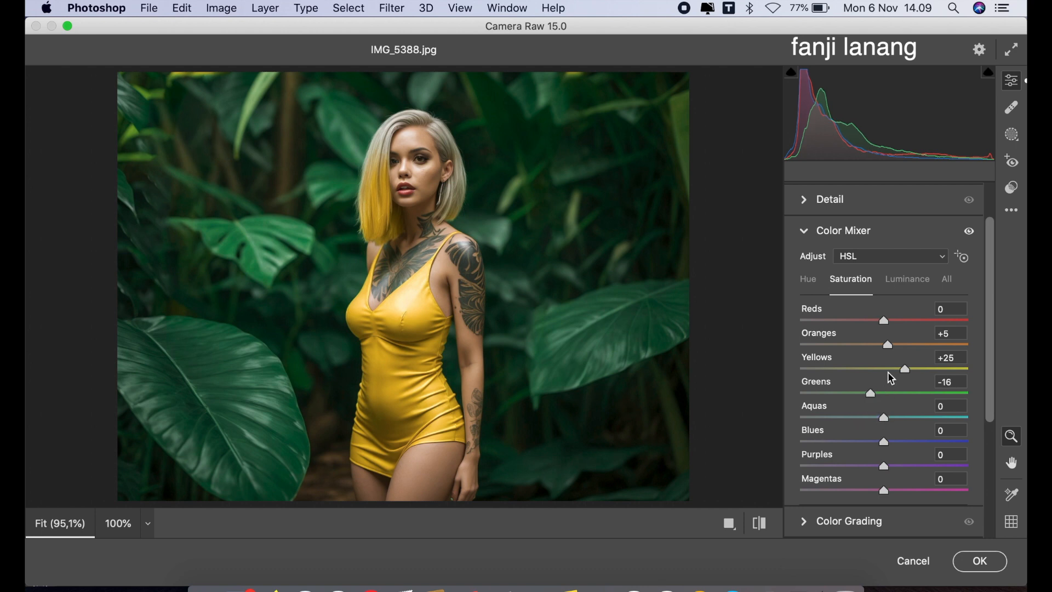
drag(877, 417, 883, 441)
click(907, 280)
click(809, 235)
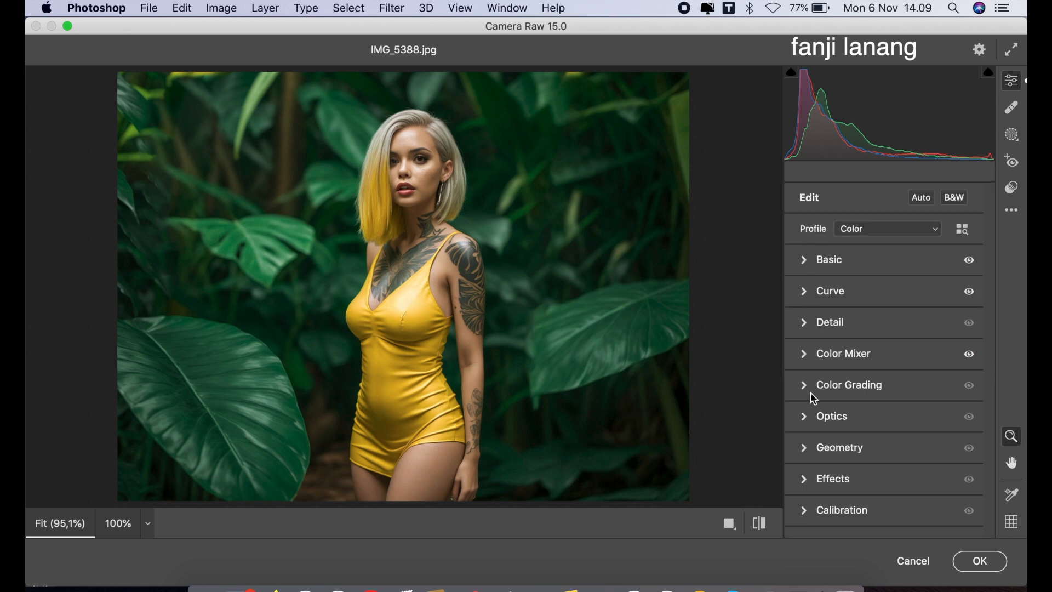
Darken the photo's edges by setting the Optics Vignette to -100
click(806, 415)
drag(879, 262, 730, 279)
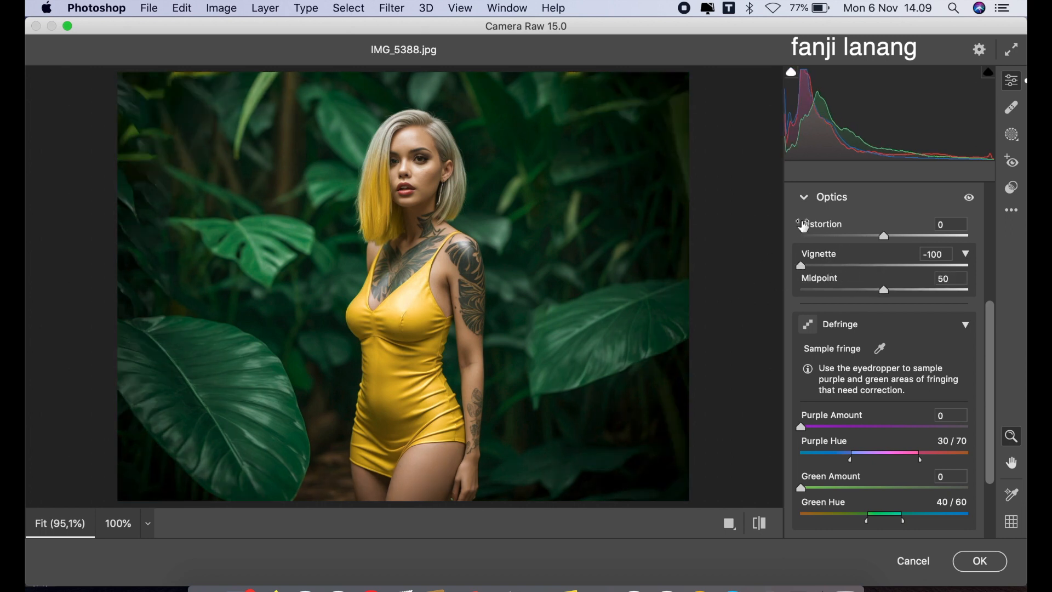
click(803, 198)
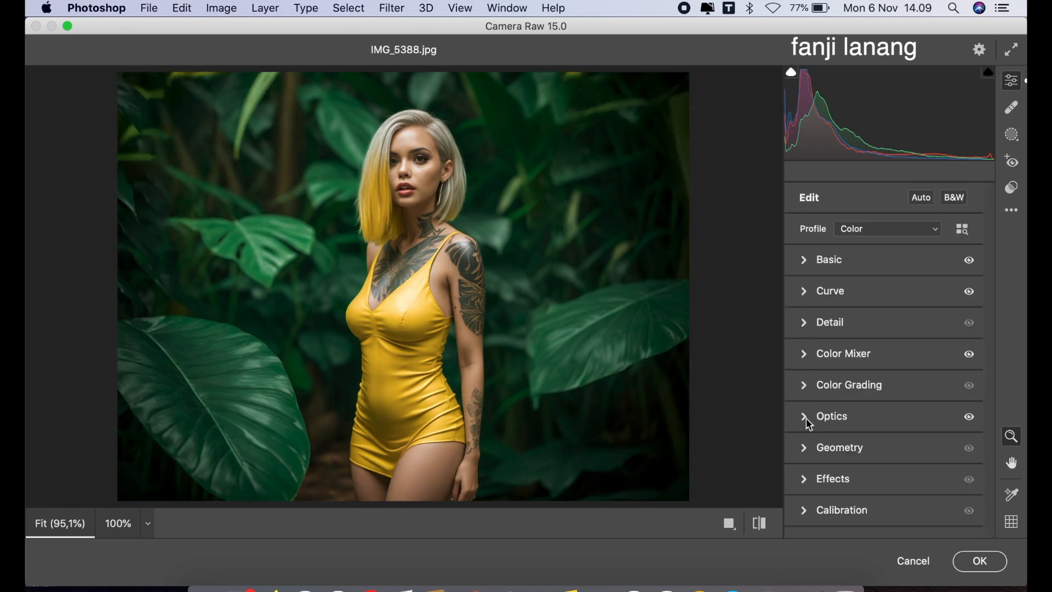
In Calibration, set Green Primary hue to +25, Blue Primary hue to -20, Red Primary hue to +5 and saturation to +15, and compare before and after
click(803, 501)
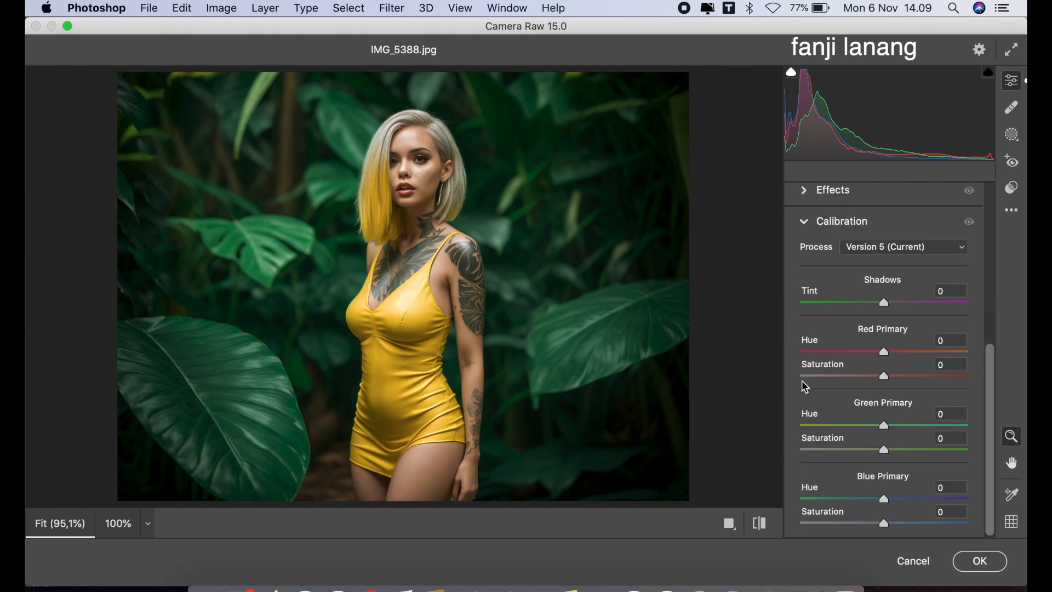
mouse_move(892, 429)
mouse_down()
mouse_move(905, 431)
mouse_move(817, 425)
mouse_move(927, 433)
mouse_move(888, 442)
mouse_move(903, 447)
mouse_up()
drag(871, 502, 871, 501)
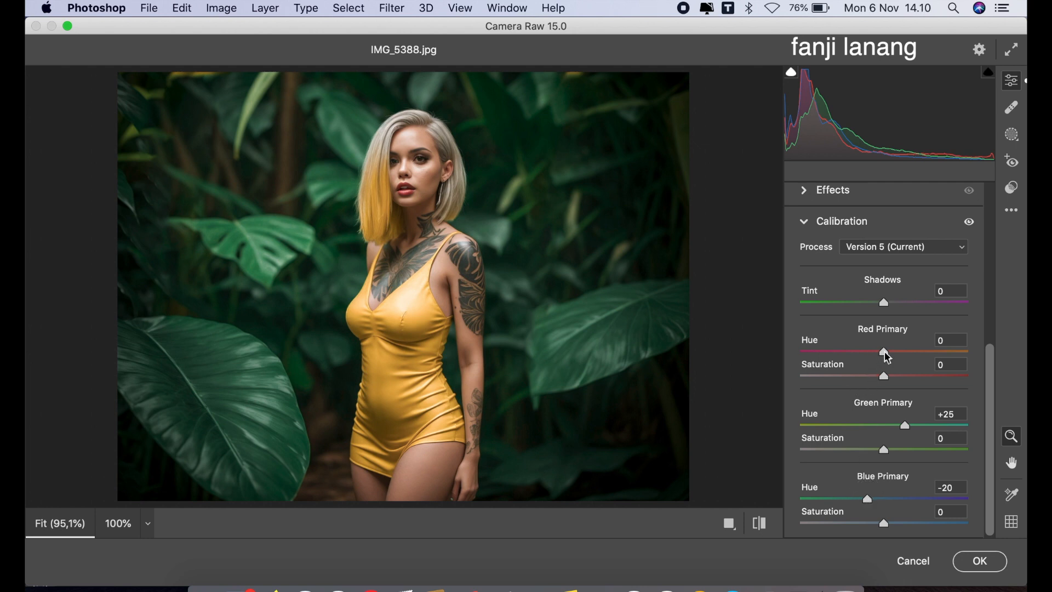
drag(885, 376, 902, 404)
drag(888, 359, 892, 364)
click(756, 519)
click(756, 518)
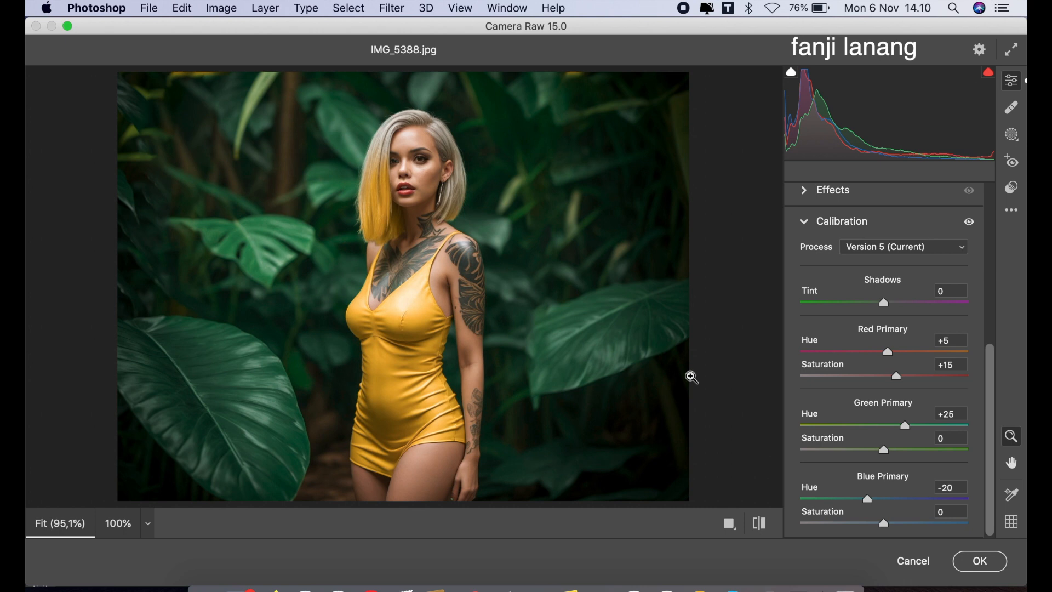
Set Clarity to +10 in the Basic adjustments
click(805, 221)
click(806, 261)
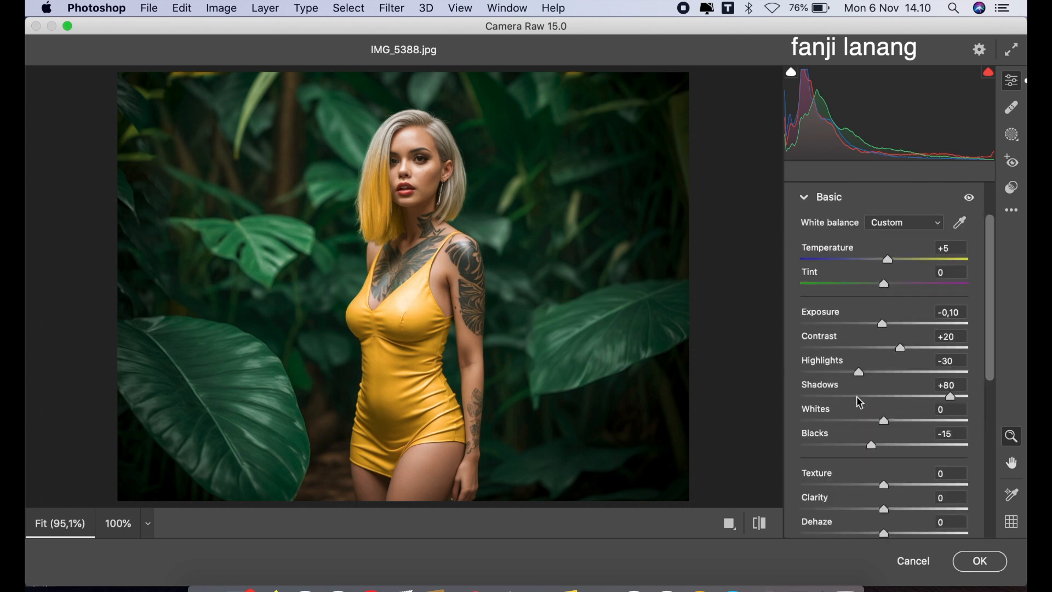
drag(896, 509, 892, 516)
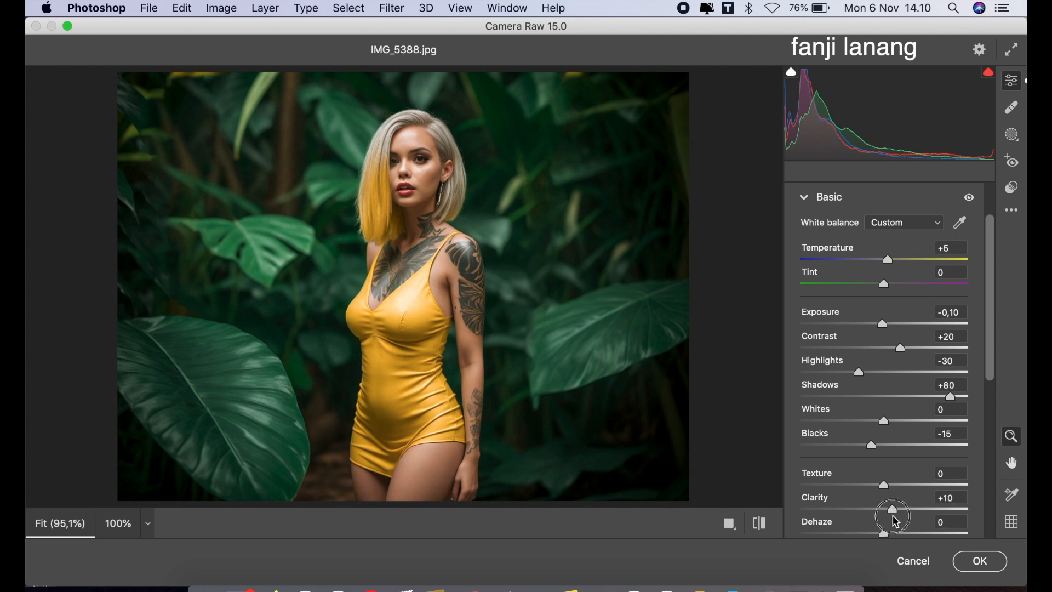
Apply the Camera Raw edits and compare the Background copy layer with the original by toggling its visibility
click(979, 561)
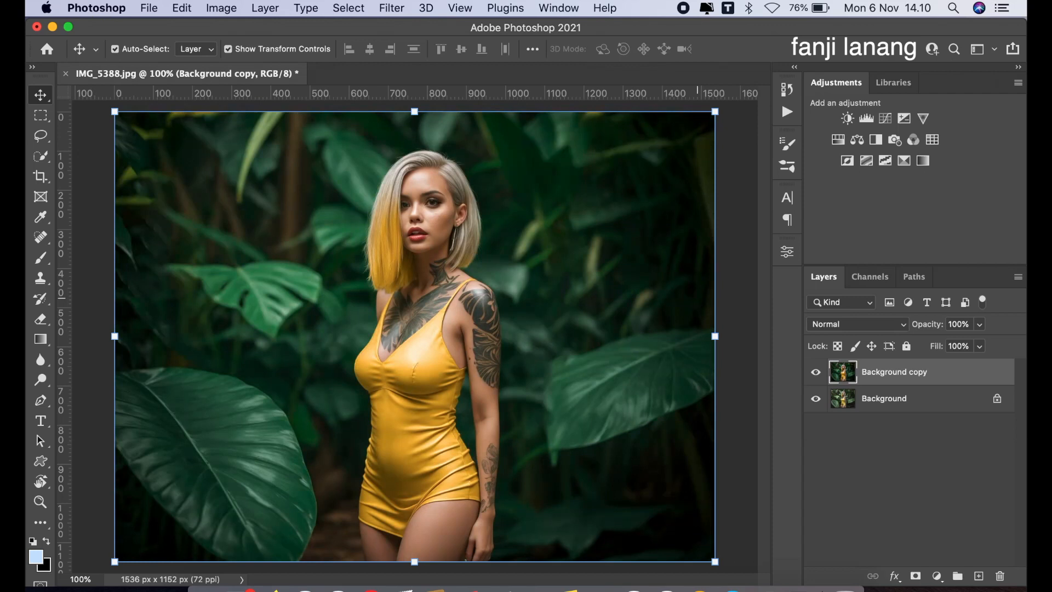
click(814, 374)
click(815, 373)
Add a new layer above Background copy and choose the signature brush at size 125
click(979, 576)
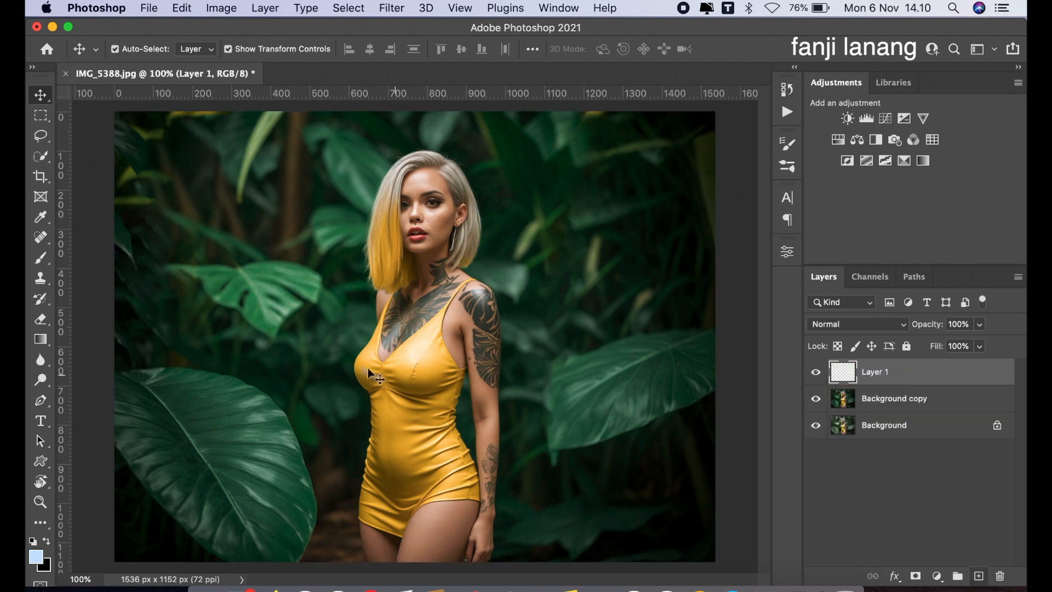
click(52, 261)
click(129, 58)
click(57, 199)
click(303, 75)
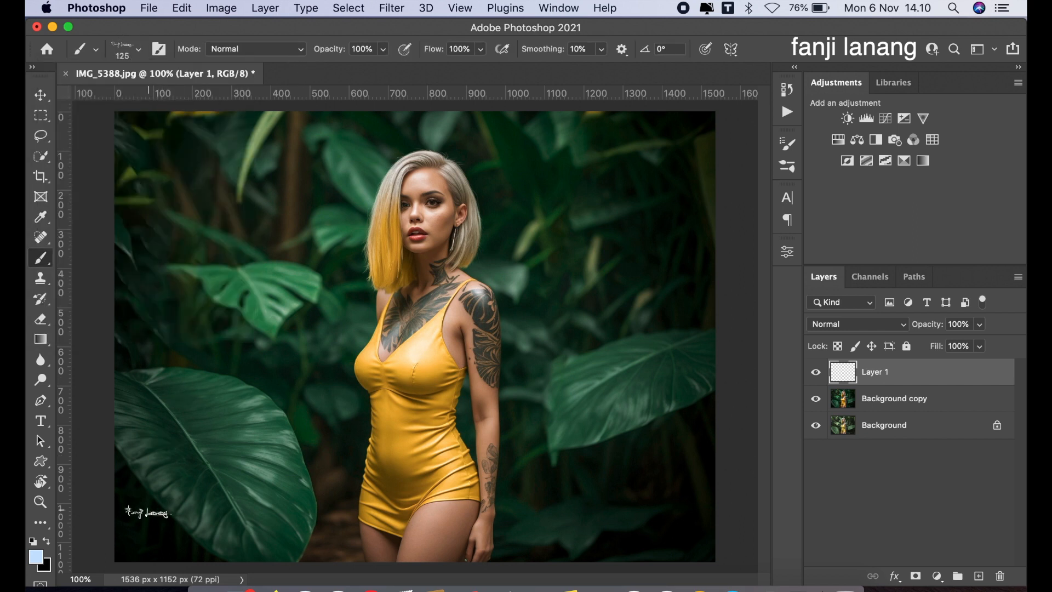
Set the foreground color to white and stamp the signature once in the lower-left corner of the photo
click(34, 541)
click(48, 543)
click(152, 544)
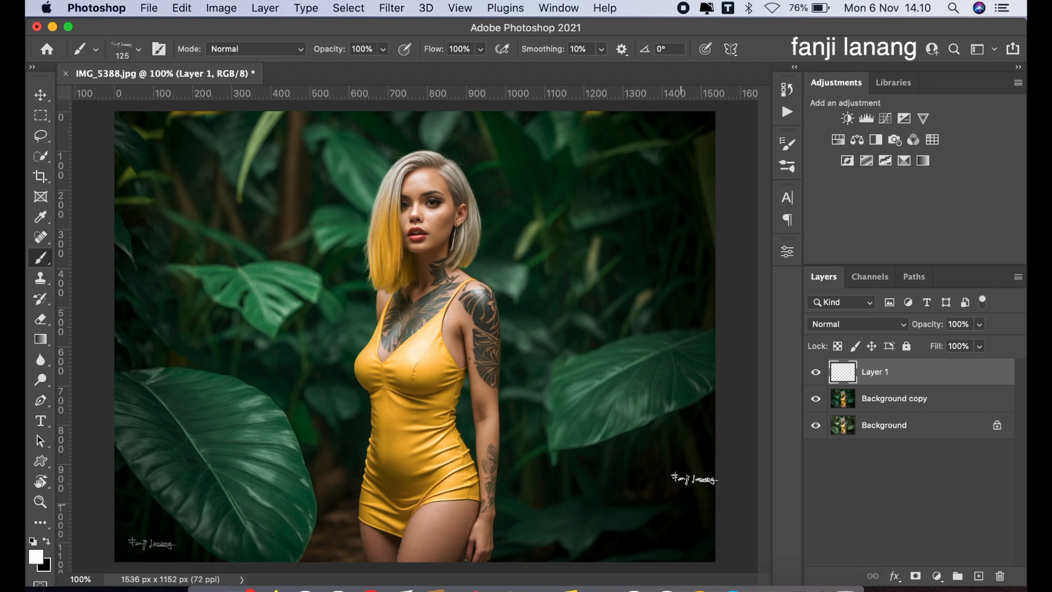